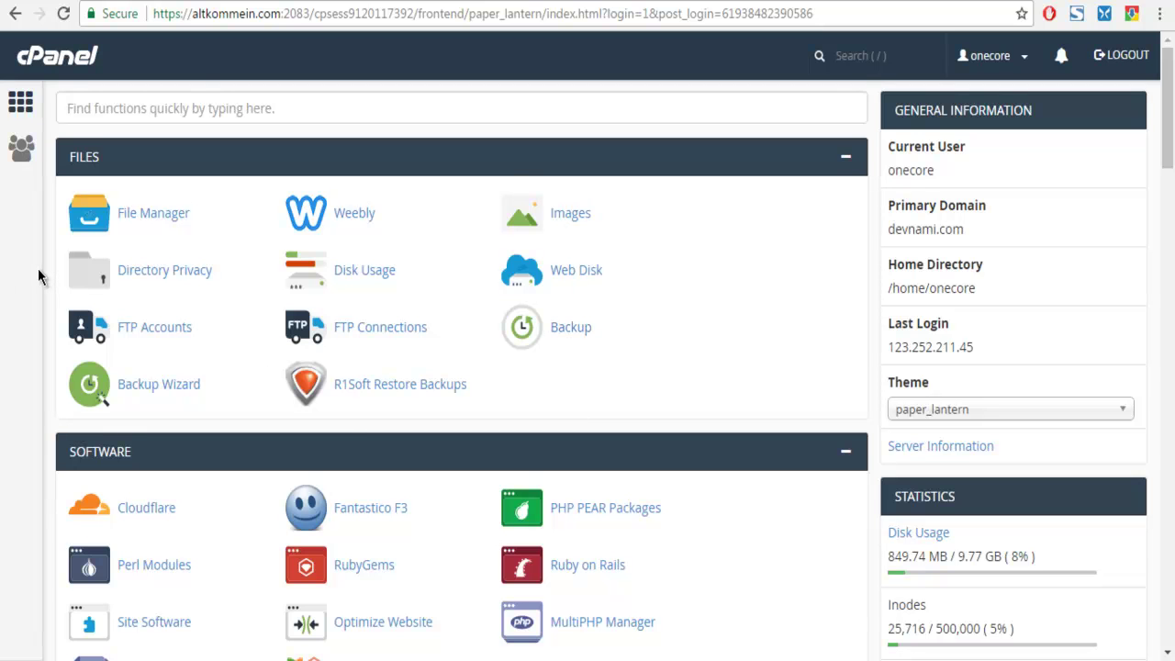
Keep the paper_lantern theme and scroll through the cPanel tool sections
{"action": "left_click", "coordinate": [944, 412]}
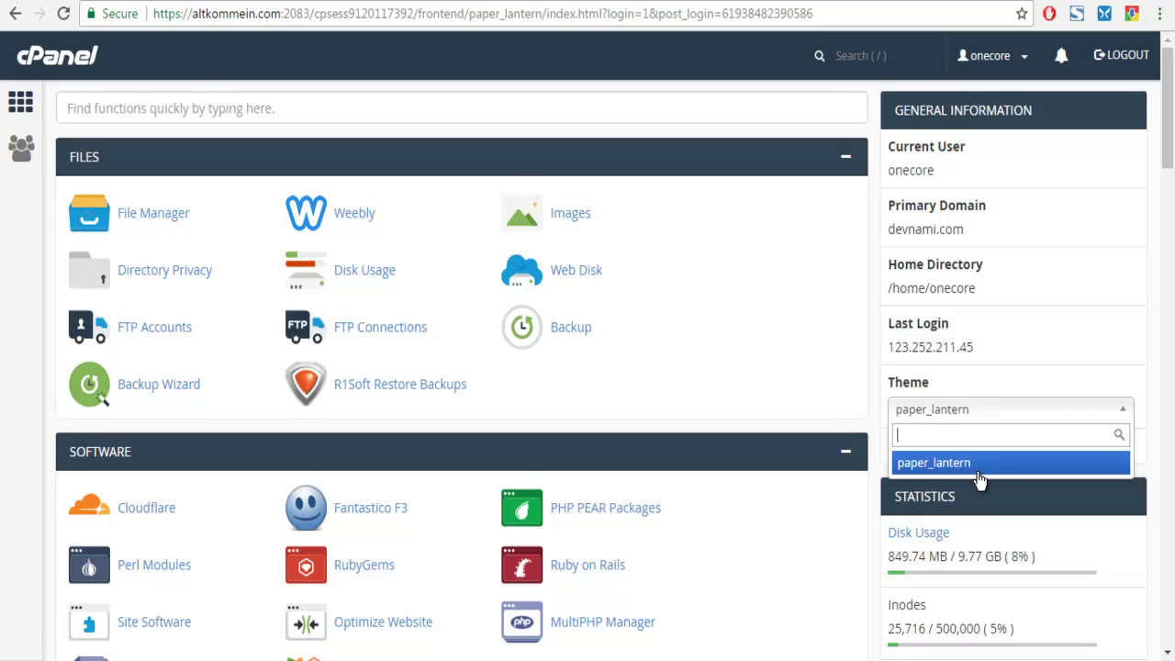
{"action": "left_click", "coordinate": [5, 323]}
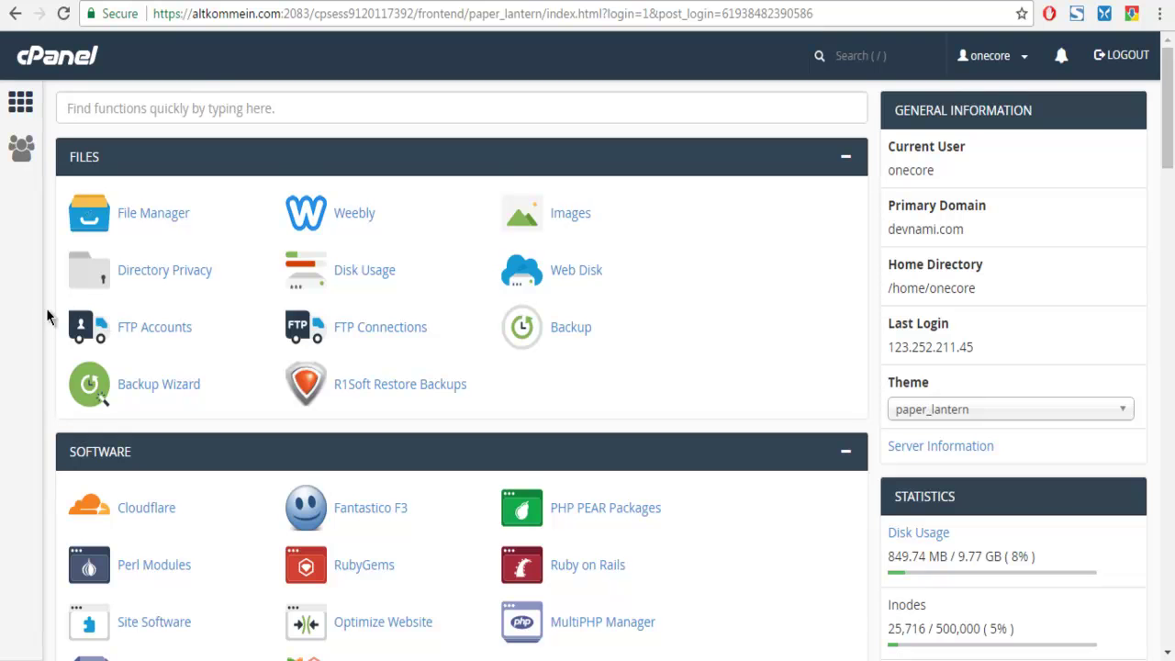
{"action": "scroll", "coordinate": [779, 305], "scroll_direction": "down", "scroll_amount": 6}
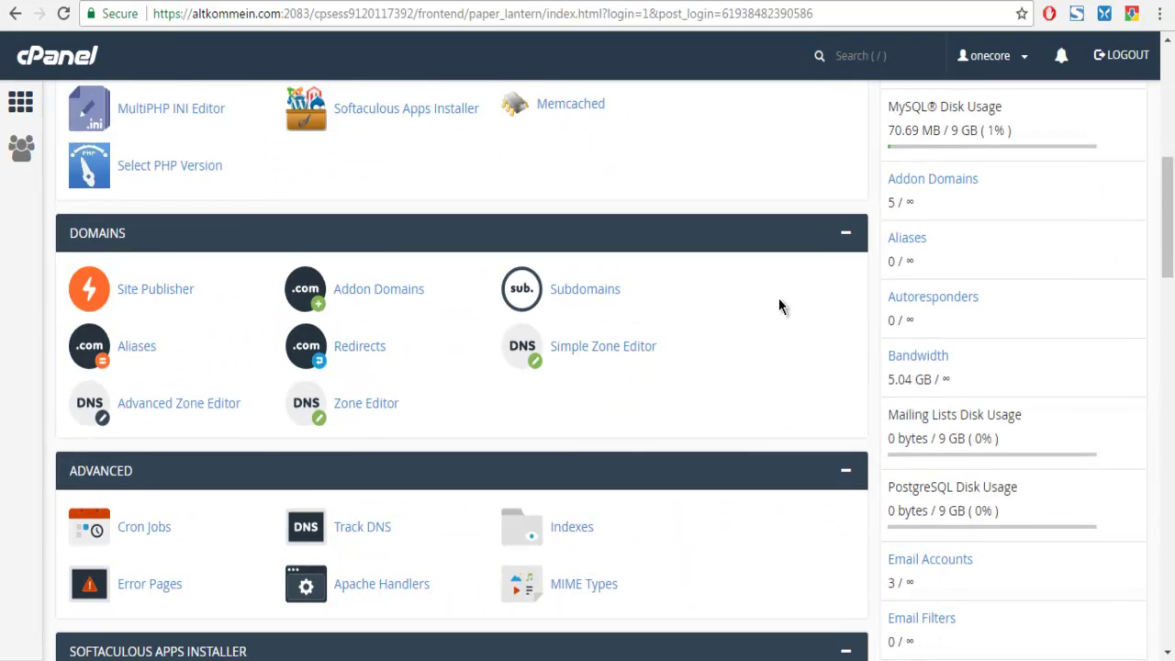
{"action": "scroll", "coordinate": [779, 299], "scroll_direction": "down", "scroll_amount": 9}
{"action": "scroll", "coordinate": [779, 299], "scroll_direction": "down", "scroll_amount": 8}
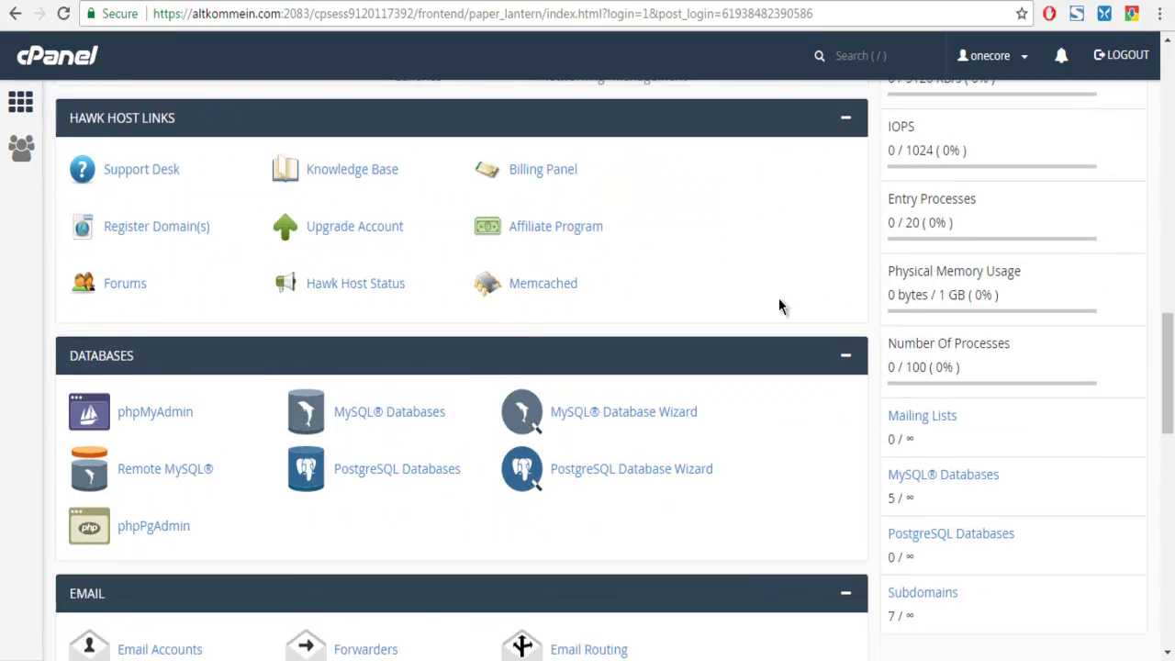
{"action": "scroll", "coordinate": [779, 299], "scroll_direction": "down", "scroll_amount": 3}
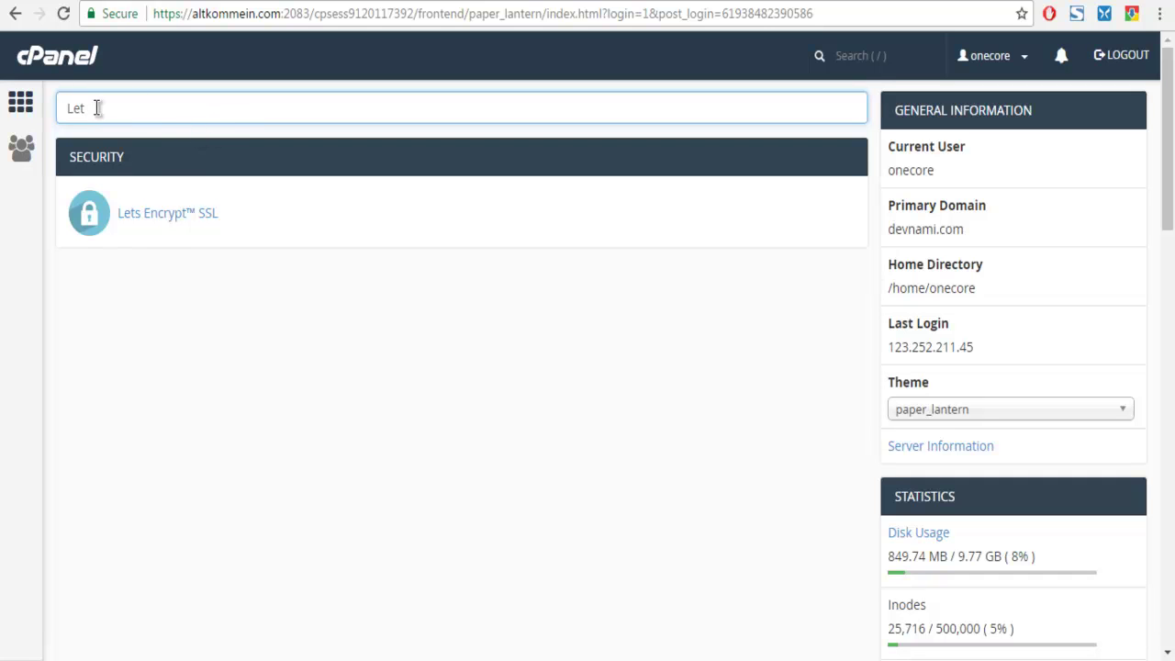
Search 'Lets', open Lets Encrypt™ SSL, and review its issuable domains table
{"action": "type", "text": "s"}
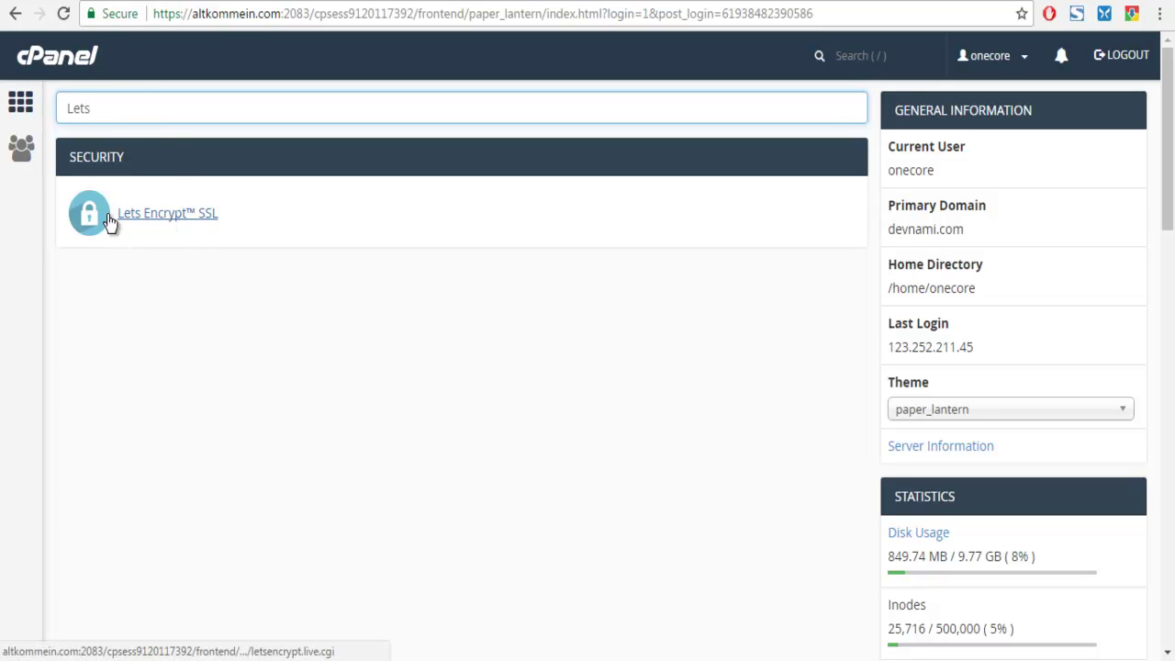
{"action": "left_click", "coordinate": [160, 222]}
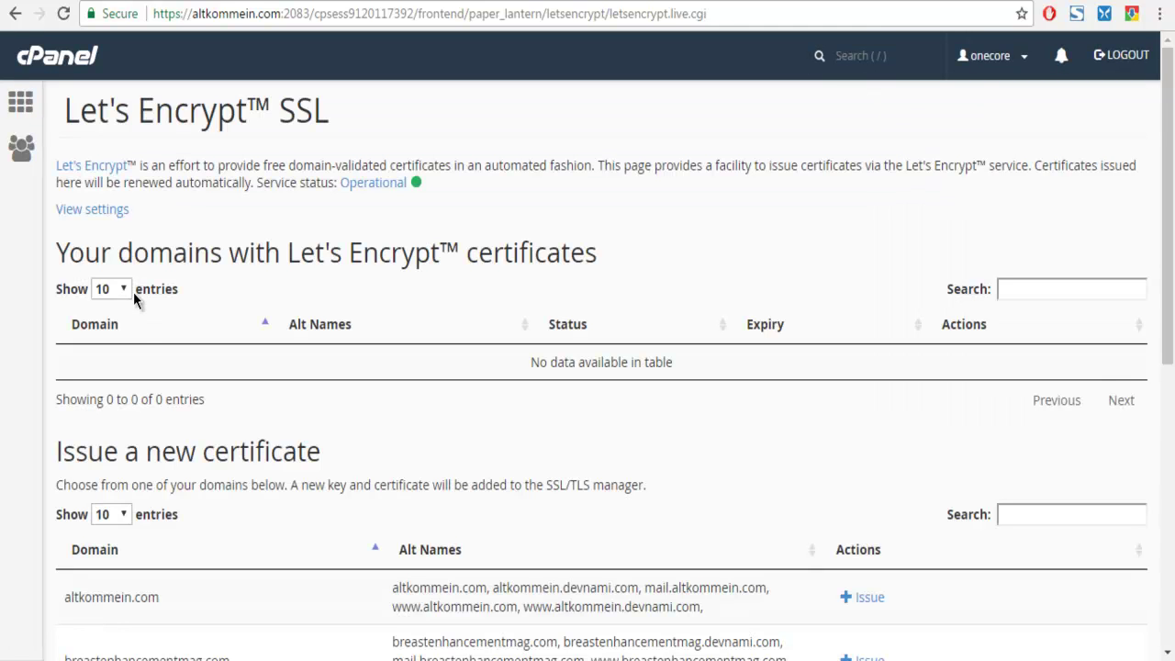
{"action": "scroll", "coordinate": [248, 319], "scroll_direction": "down", "scroll_amount": 1}
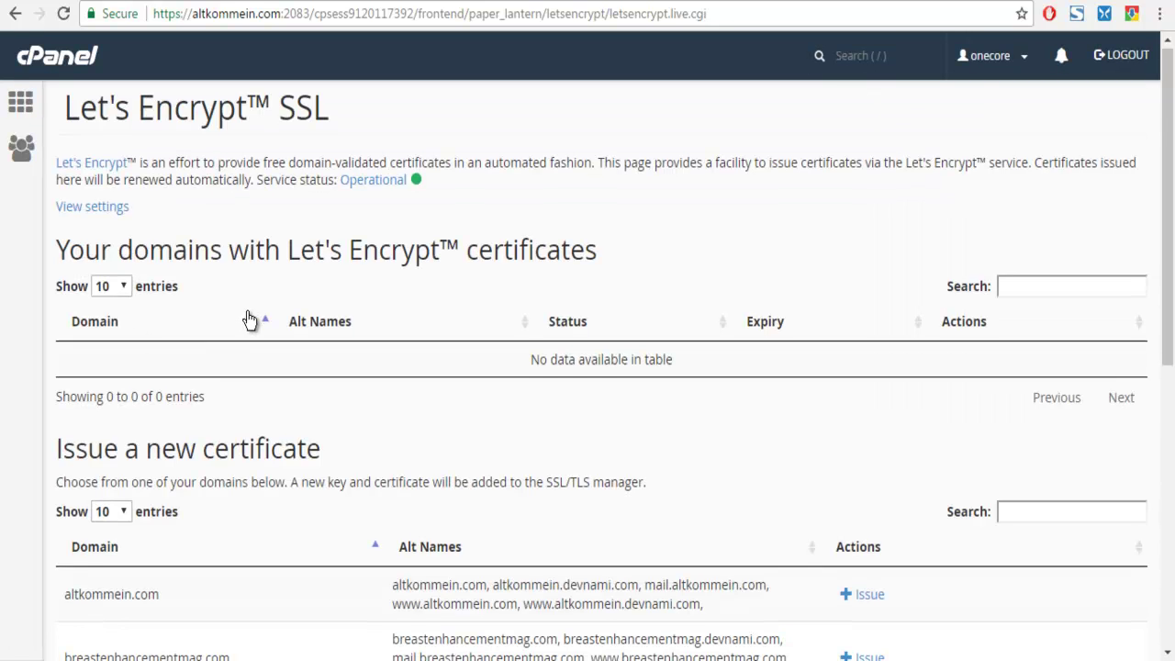
{"action": "scroll", "coordinate": [265, 325], "scroll_direction": "down", "scroll_amount": 5}
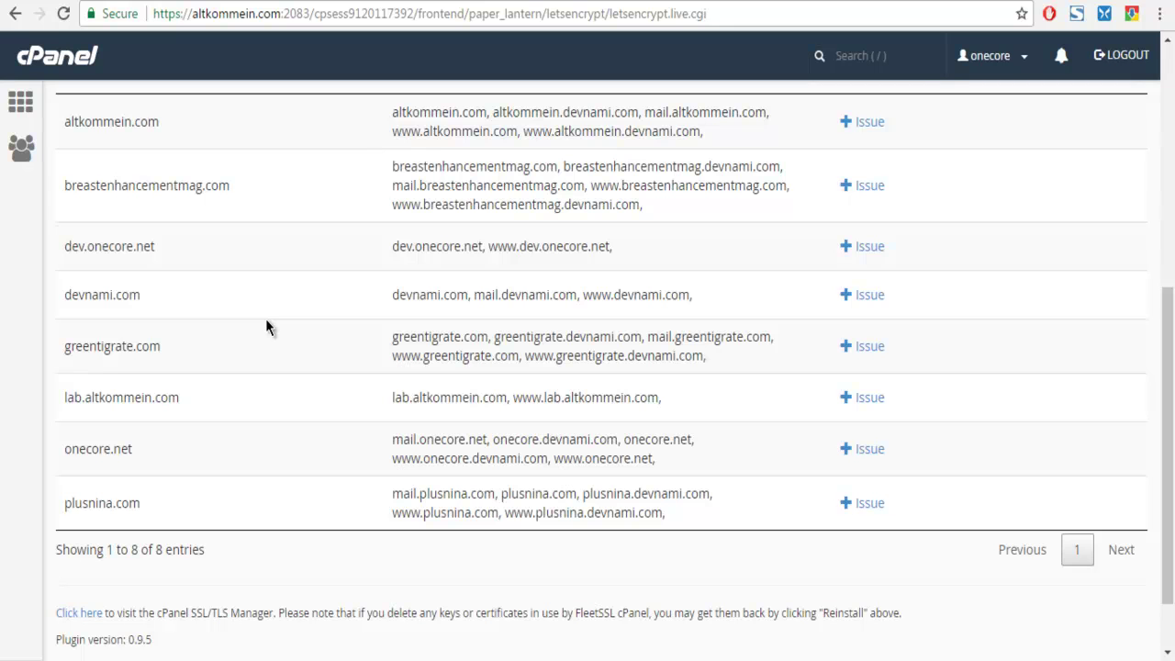
{"action": "scroll", "coordinate": [266, 328], "scroll_direction": "up", "scroll_amount": 5}
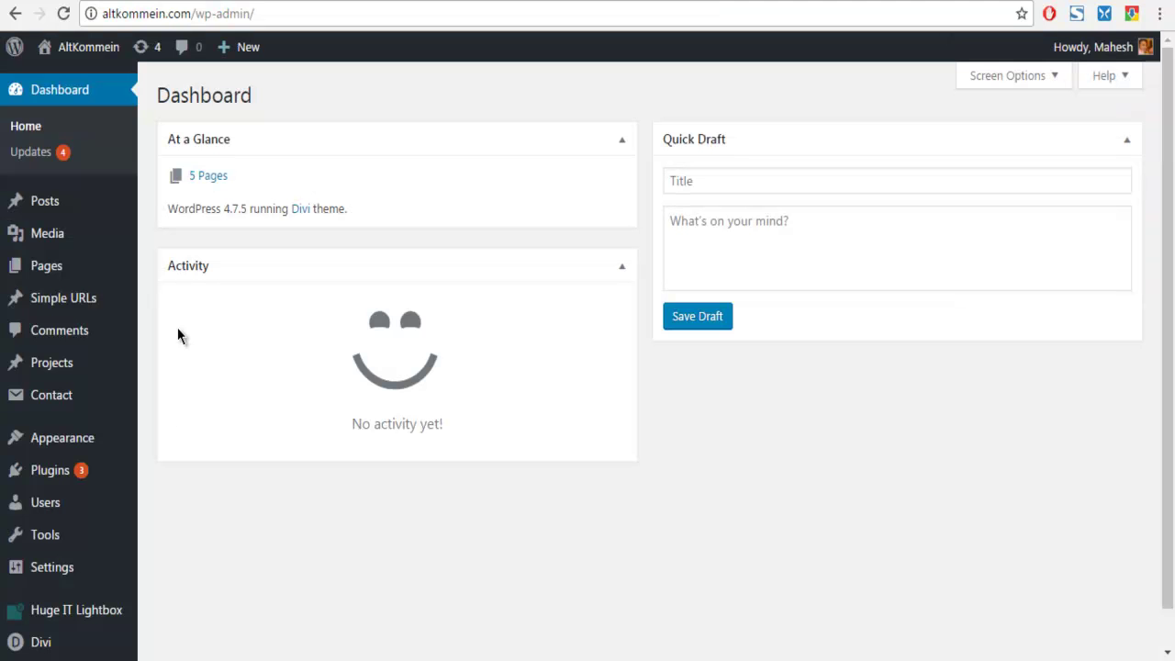
Search WordPress Add New plugins for 'really simple SSL', then return to cPanel's Let's Encrypt page
{"action": "mouse_move", "coordinate": [101, 481]}
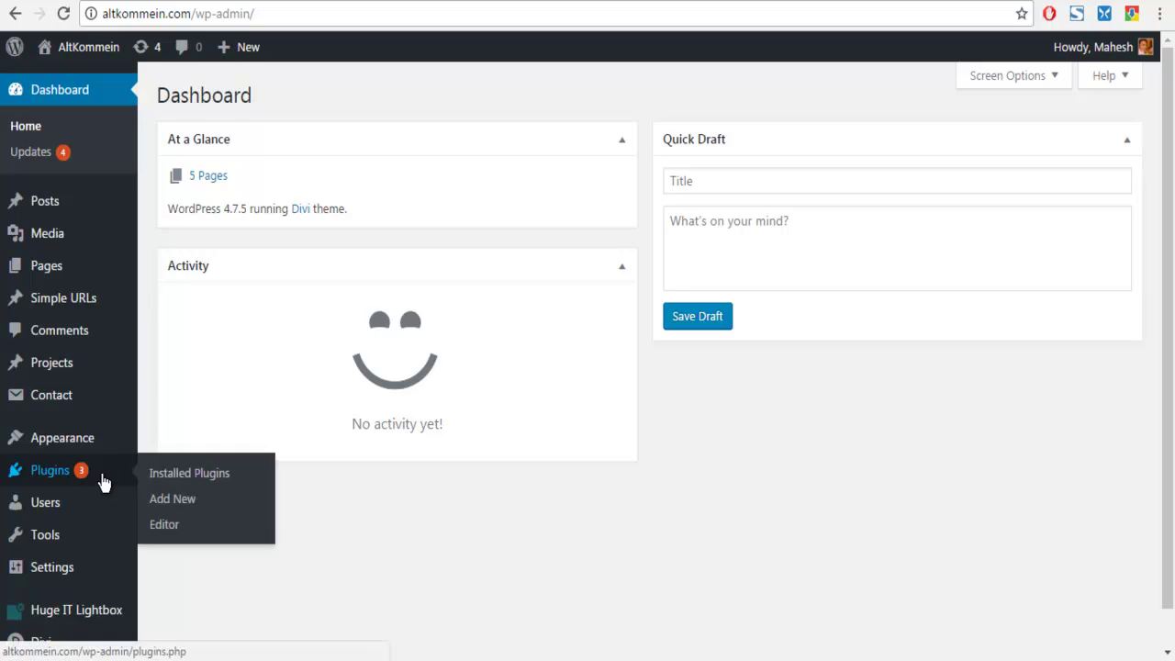
{"action": "left_click", "coordinate": [190, 496]}
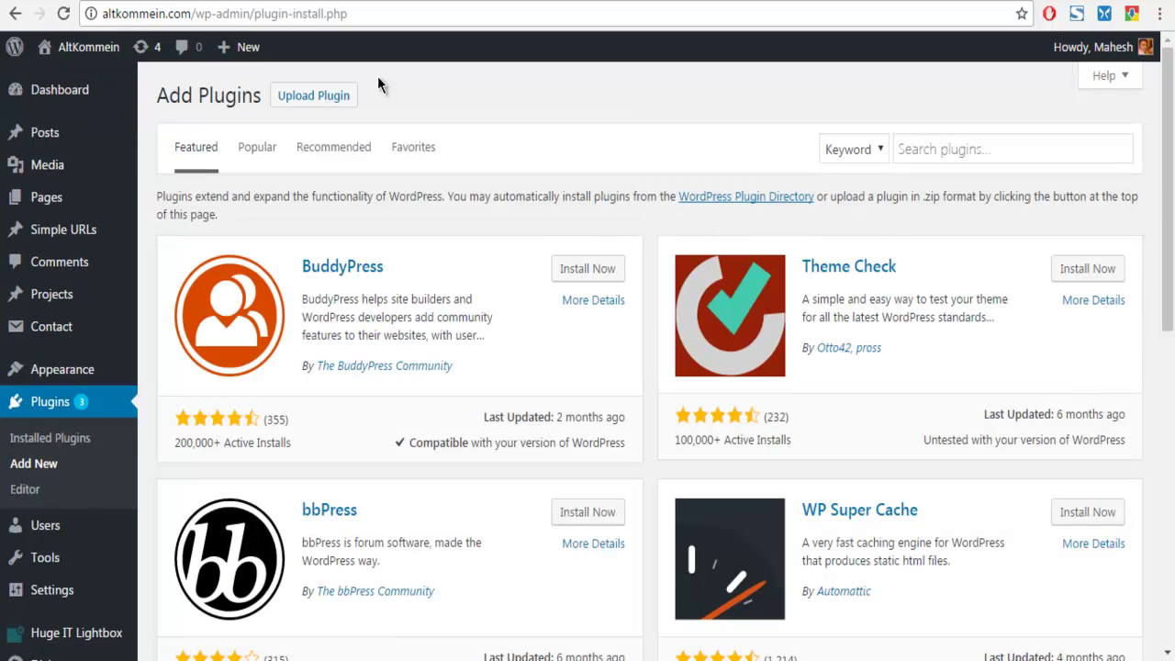
{"action": "left_click", "coordinate": [1046, 156]}
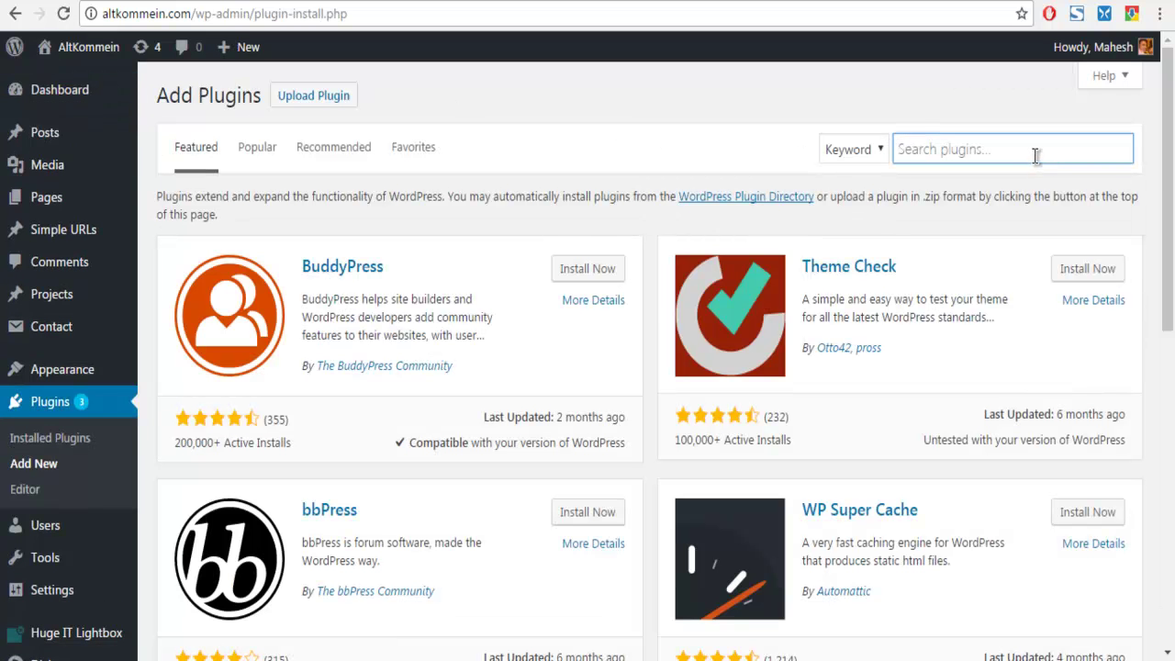
{"action": "type", "text": "rea"}
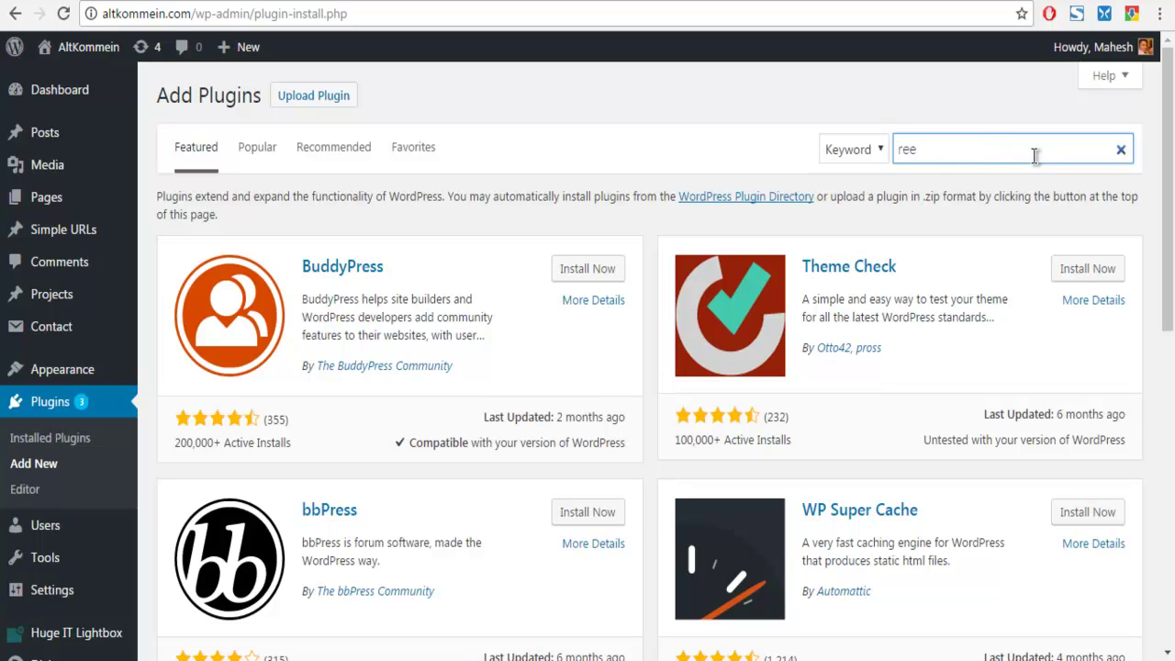
{"action": "type", "text": "lly simple"}
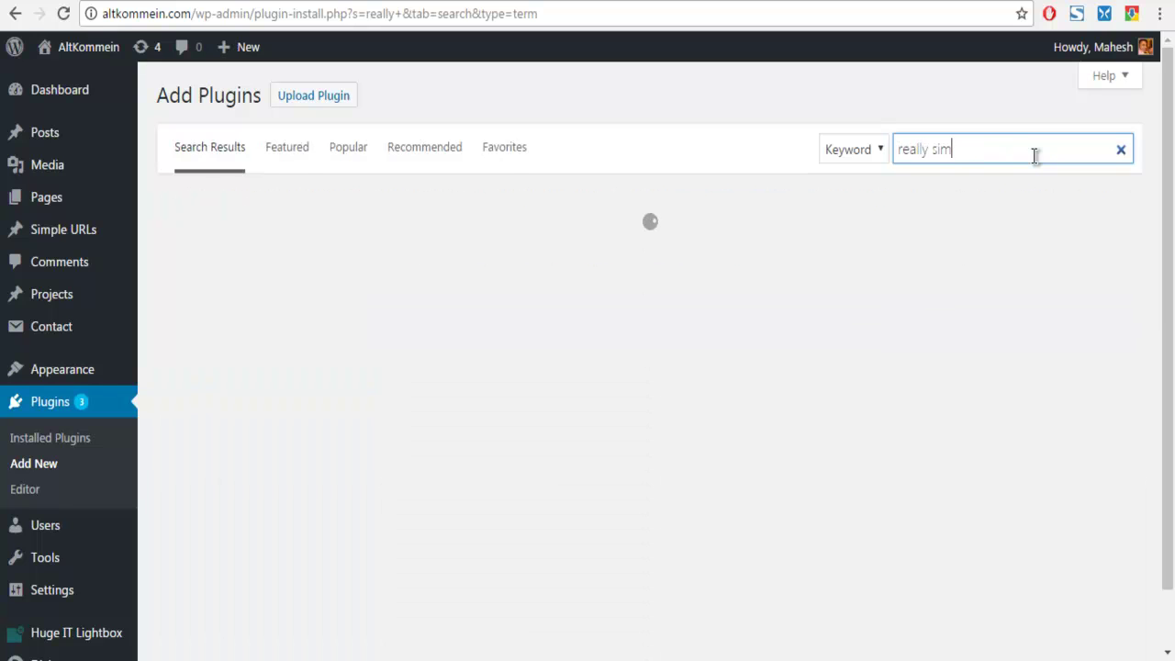
{"action": "type", "text": " SSL"}
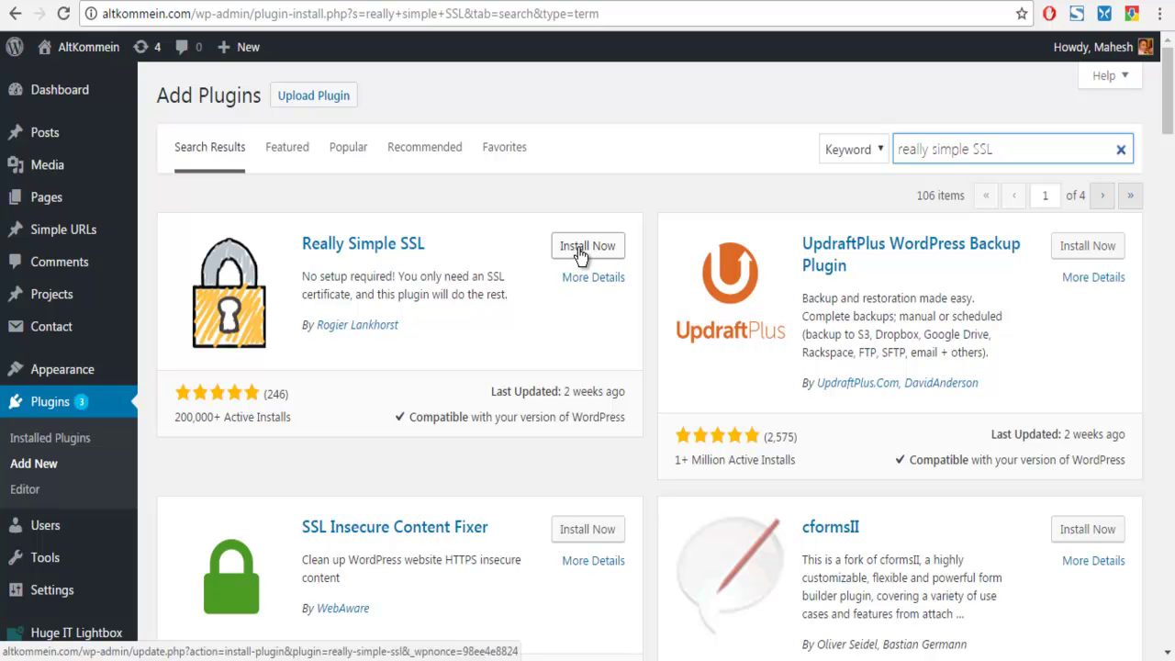
{"action": "left_click", "coordinate": [110, 2]}
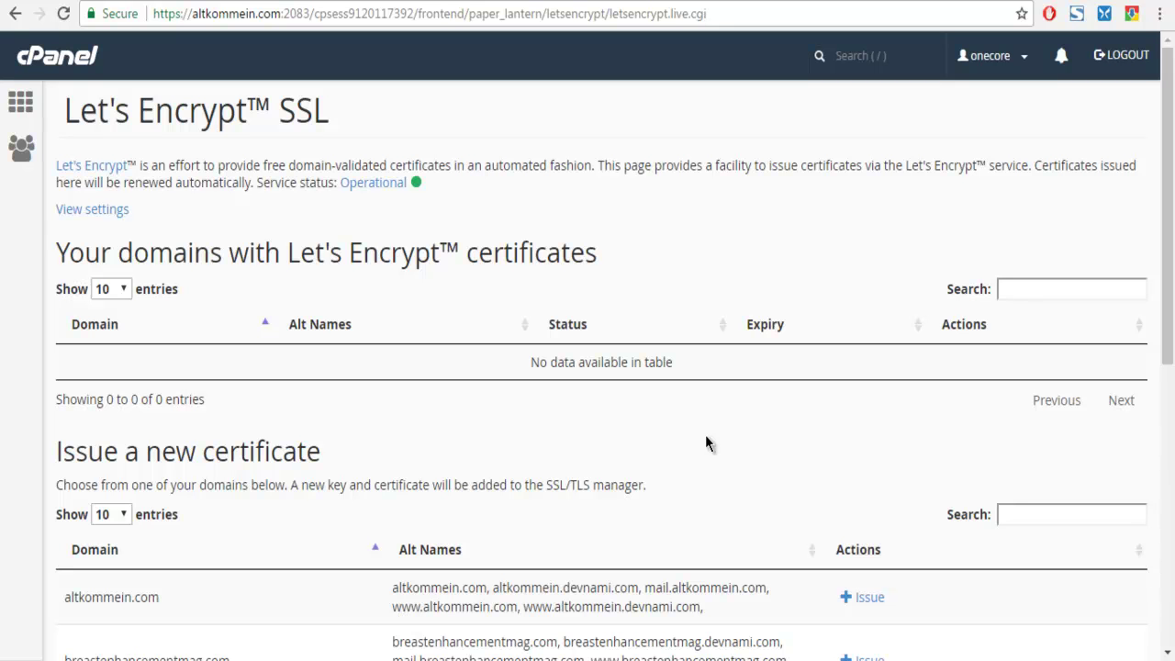
Begin issuing a Let's Encrypt certificate for altkommein.com from the domain list
{"action": "scroll", "coordinate": [803, 430], "scroll_direction": "down", "scroll_amount": 2}
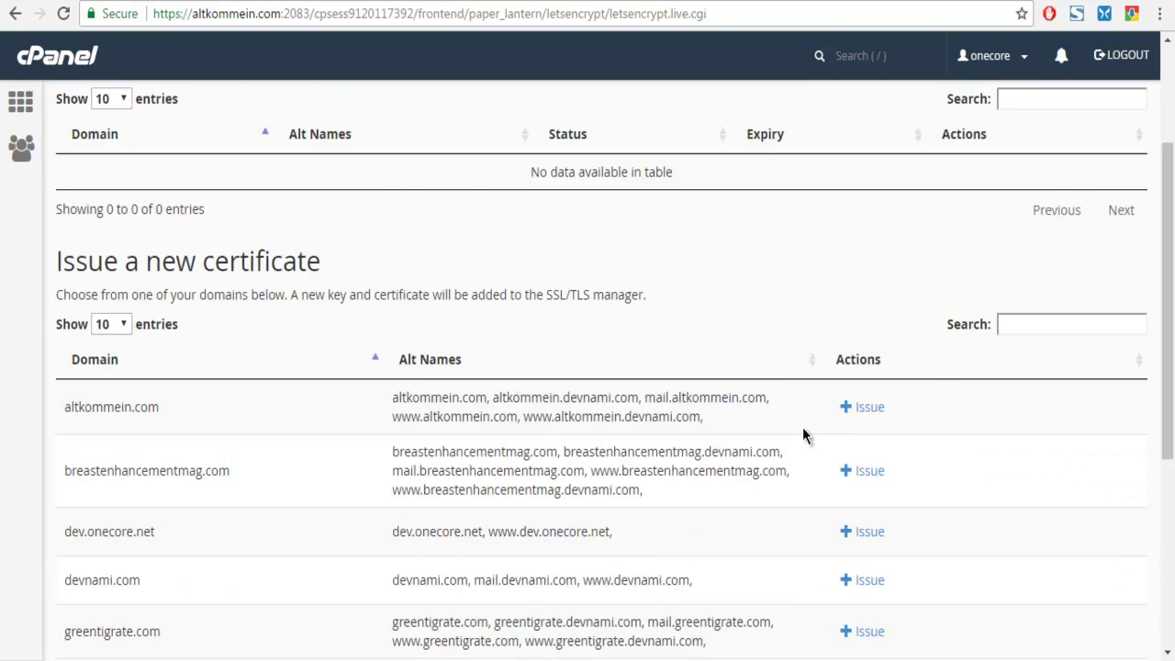
{"action": "scroll", "coordinate": [910, 413], "scroll_direction": "down", "scroll_amount": 2}
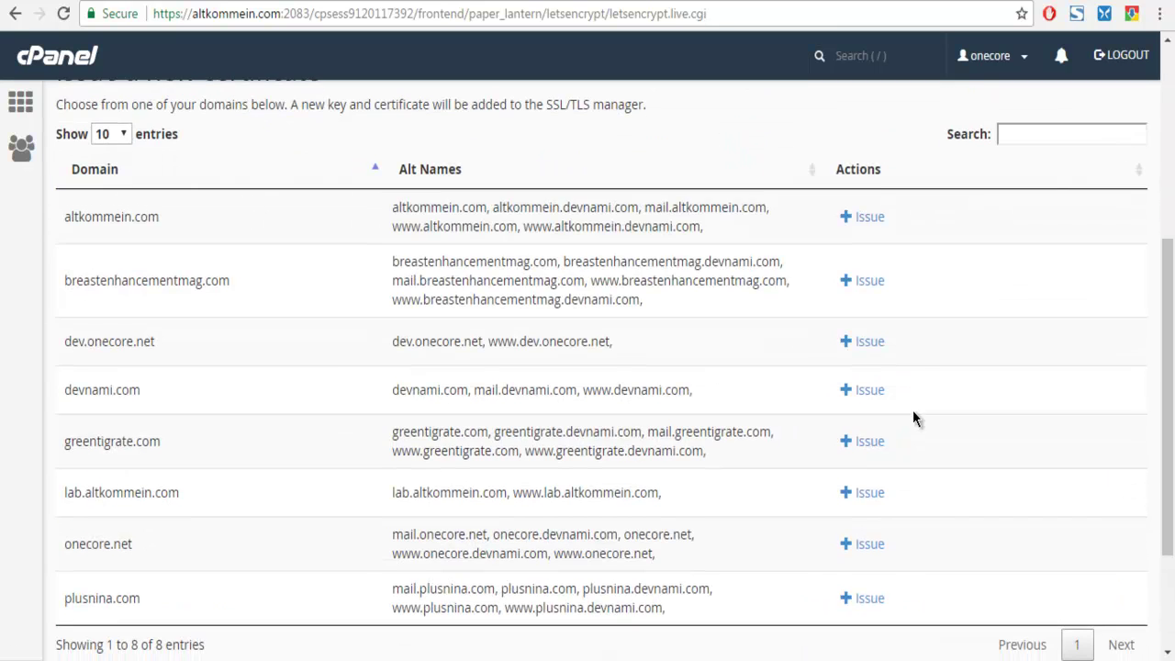
{"action": "left_click", "coordinate": [866, 229]}
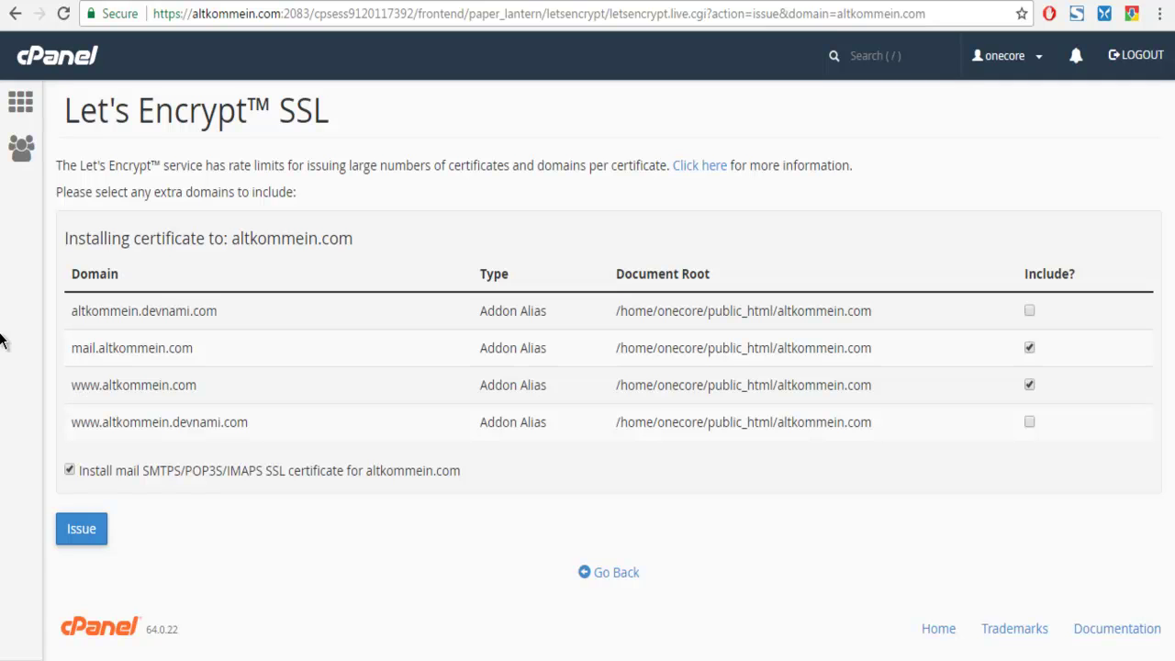
Issue the certificate for altkommein.com with mail and www included, then review the installed message
{"action": "left_click", "coordinate": [94, 536]}
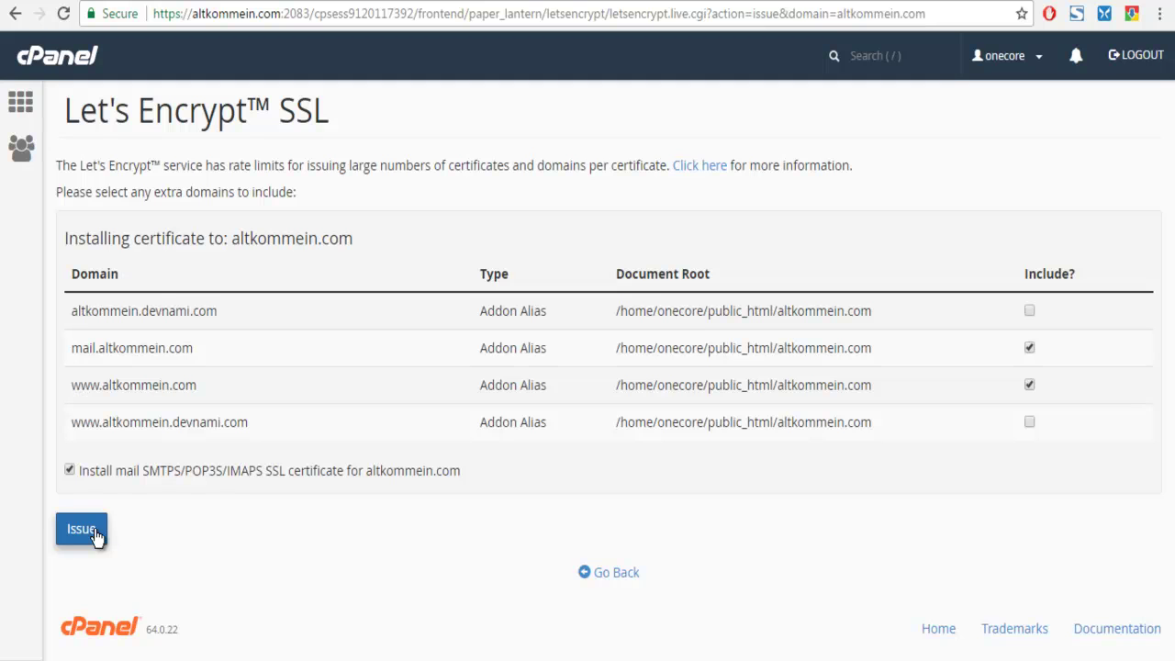
{"action": "left_click", "coordinate": [95, 535]}
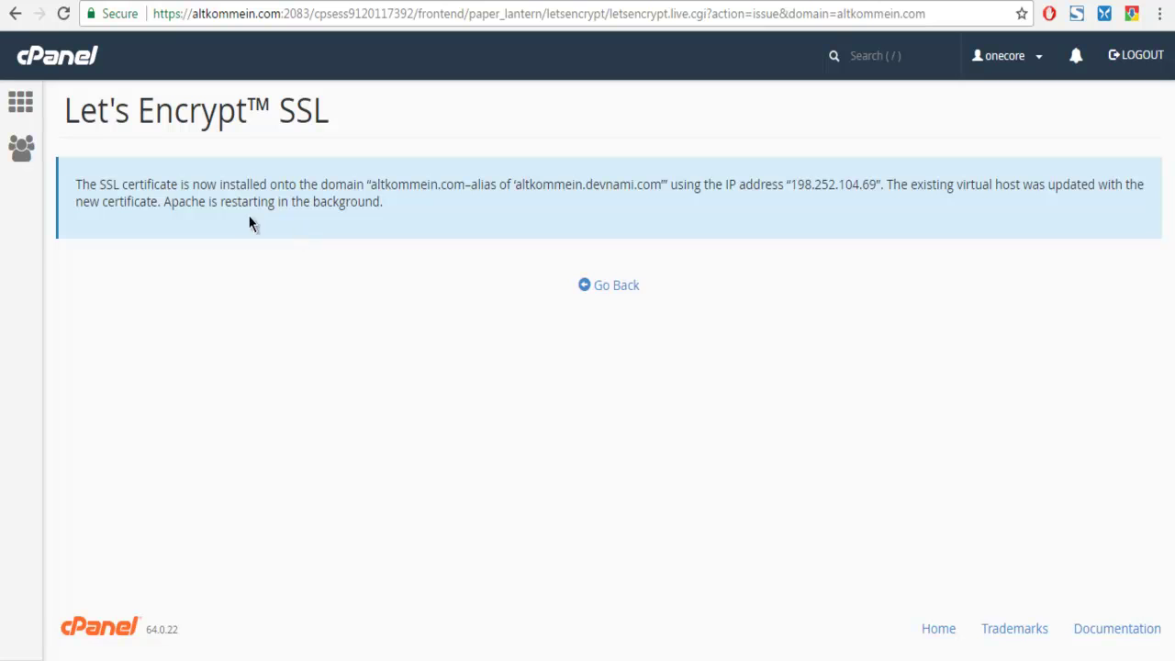
{"action": "left_click_drag", "start_coordinate": [77, 187], "coordinate": [84, 186]}
{"action": "left_click_drag", "start_coordinate": [305, 188], "coordinate": [404, 231]}
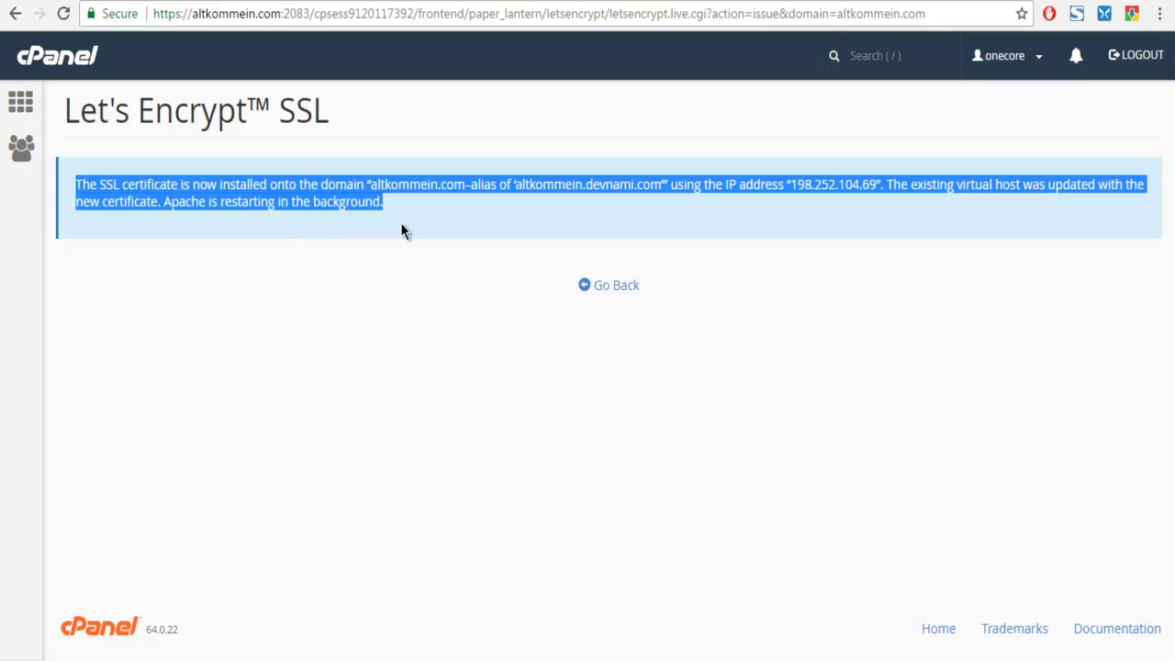
{"action": "left_click", "coordinate": [404, 232]}
{"action": "left_click_drag", "start_coordinate": [219, 185], "coordinate": [450, 212]}
{"action": "left_click", "coordinate": [450, 212]}
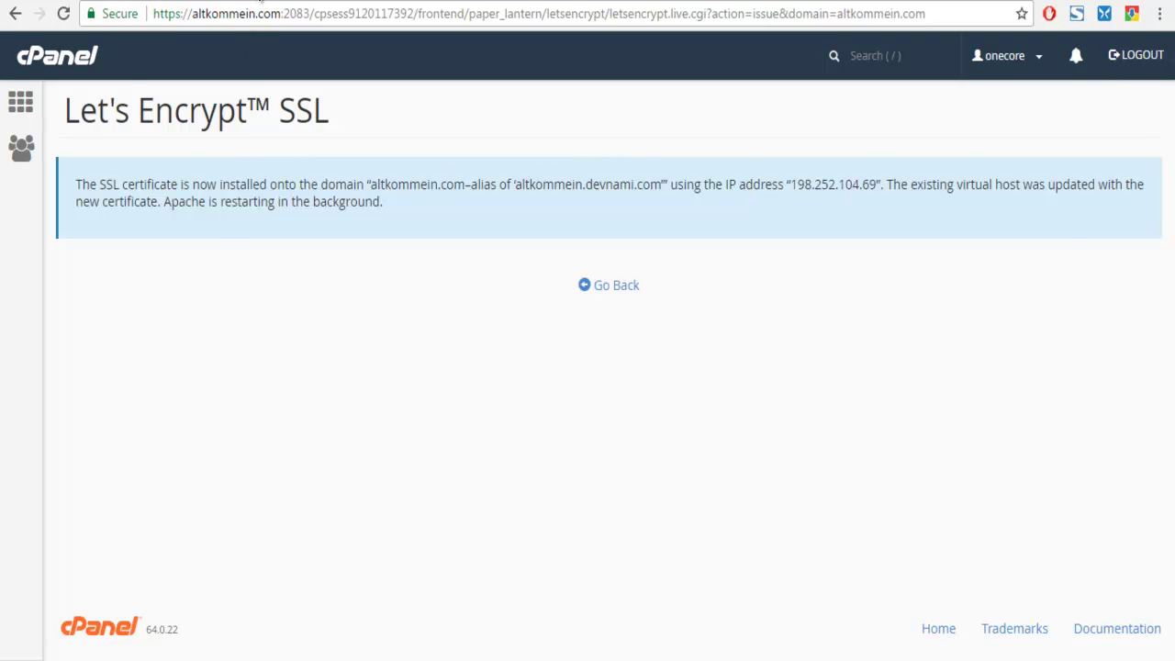
Install and activate the Really Simple SSL plugin from the WordPress search results
{"action": "left_click", "coordinate": [255, 1]}
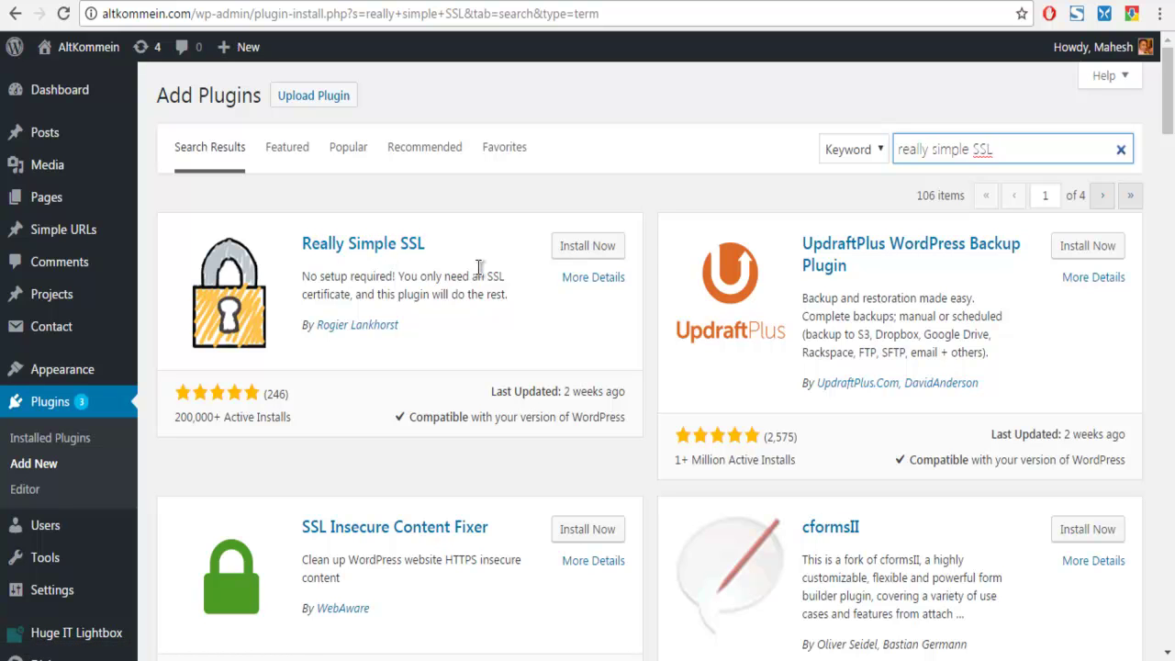
{"action": "left_click", "coordinate": [583, 250]}
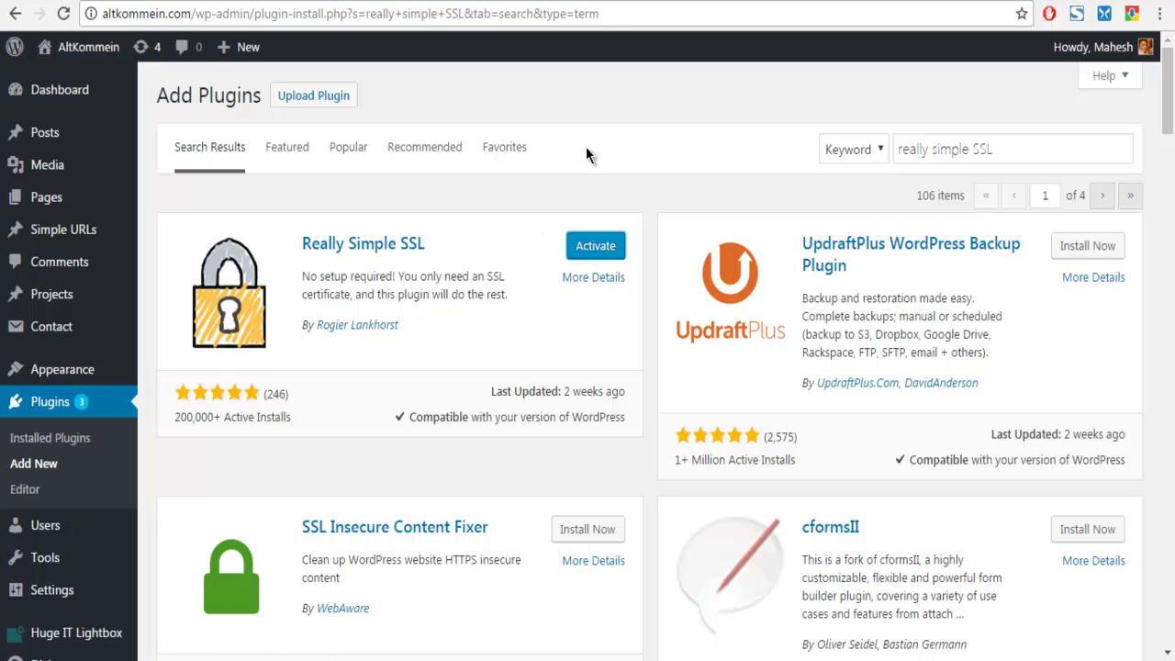
{"action": "left_click", "coordinate": [598, 246]}
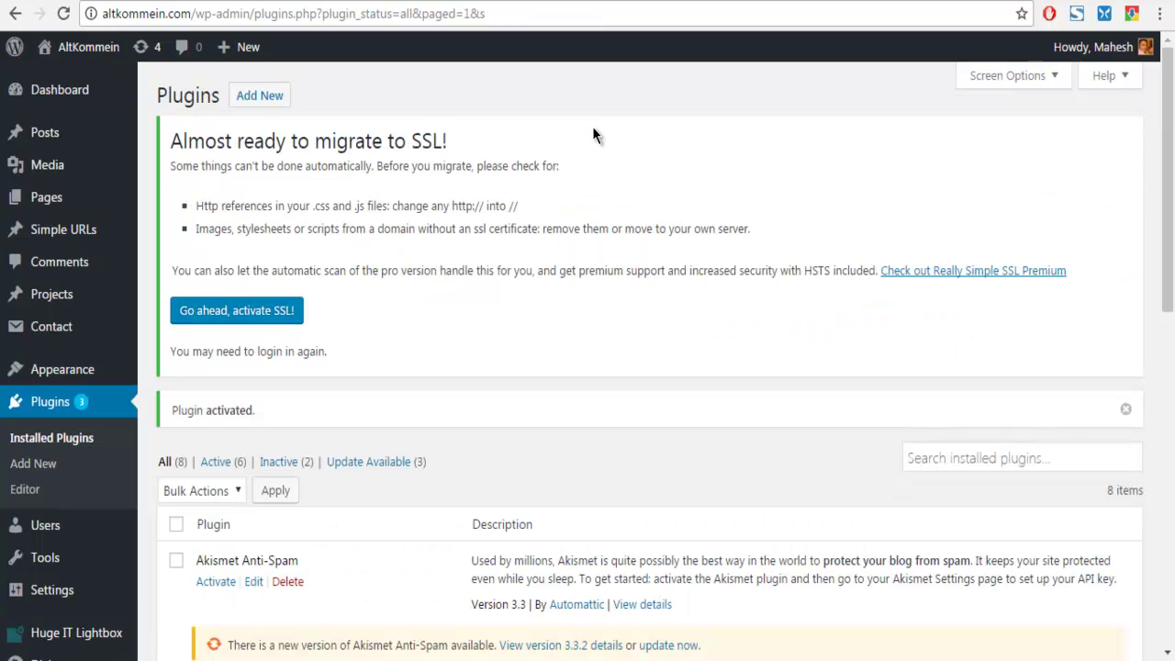
Review the migrate-to-SSL notice and confirm 'Go ahead, activate SSL!'
{"action": "left_click_drag", "start_coordinate": [174, 166], "coordinate": [430, 164]}
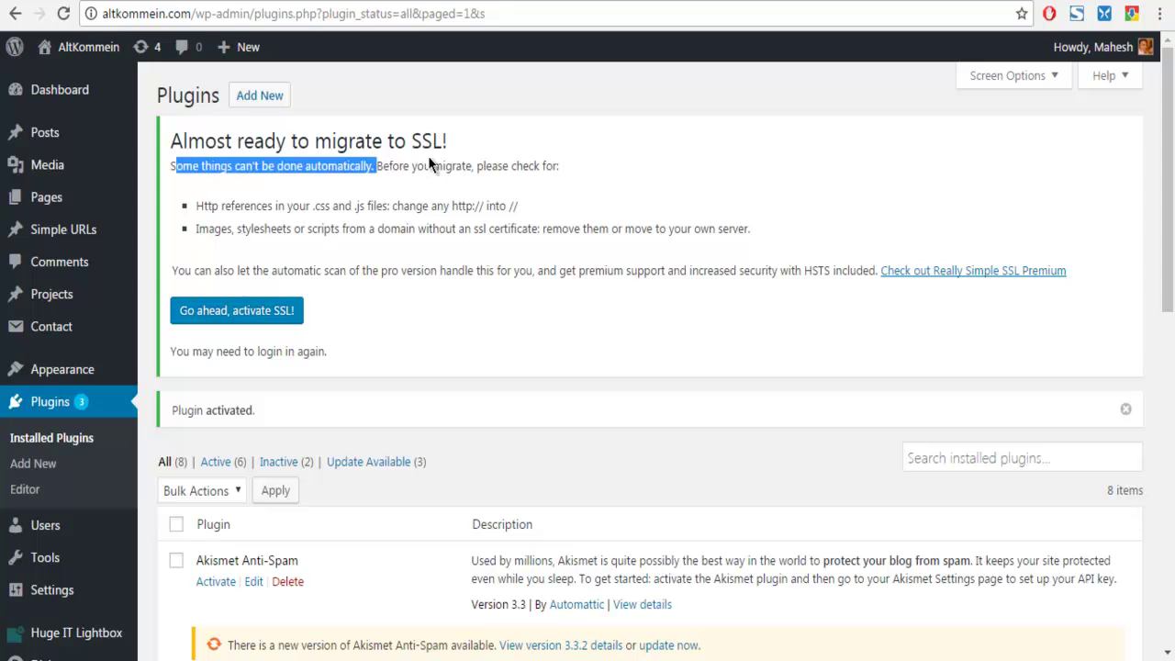
{"action": "left_click", "coordinate": [430, 164]}
{"action": "left_click_drag", "start_coordinate": [258, 140], "coordinate": [459, 147]}
{"action": "left_click", "coordinate": [458, 147]}
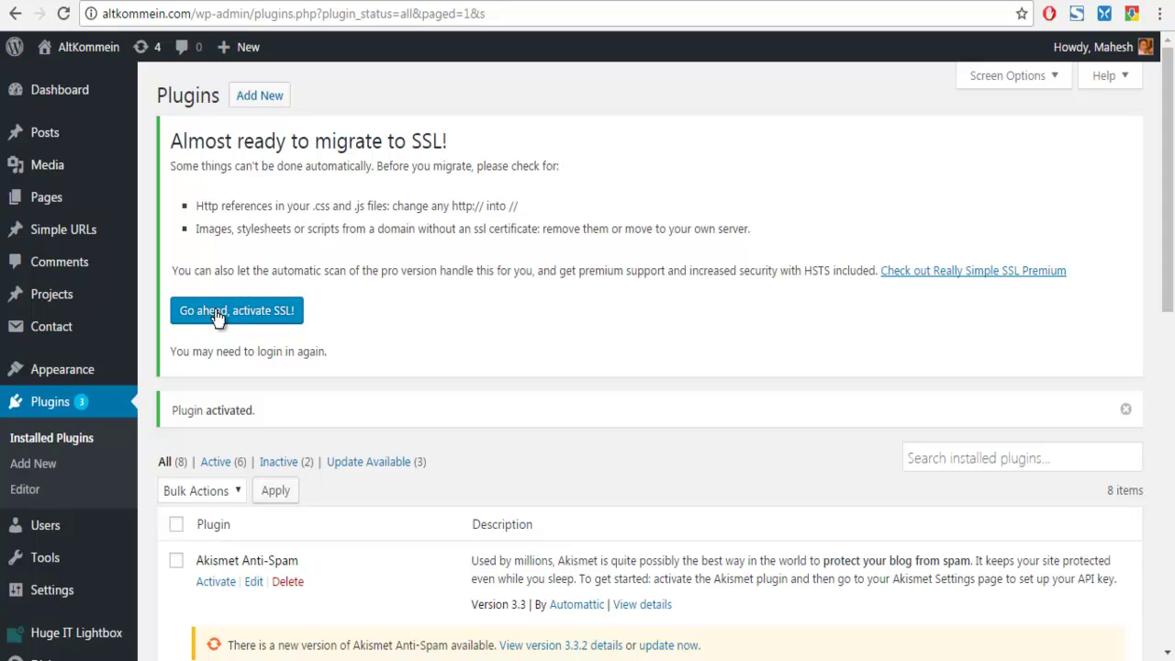
{"action": "left_click", "coordinate": [281, 314]}
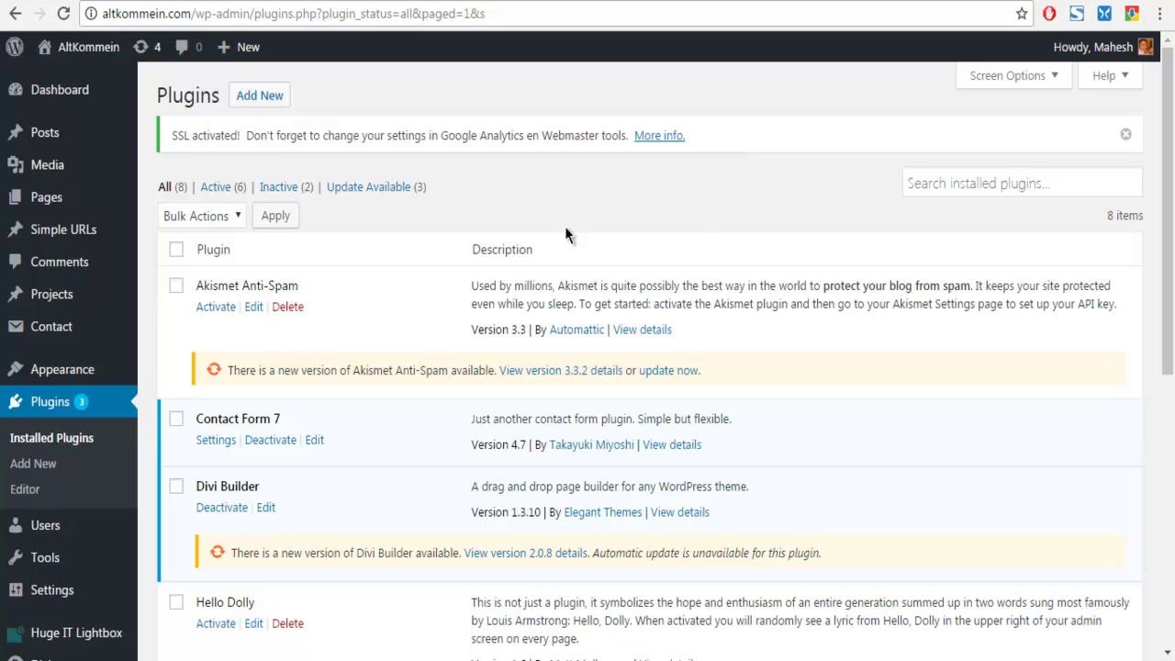
Go to Settings > General in the WordPress sidebar after SSL activation
{"action": "mouse_move", "coordinate": [52, 592]}
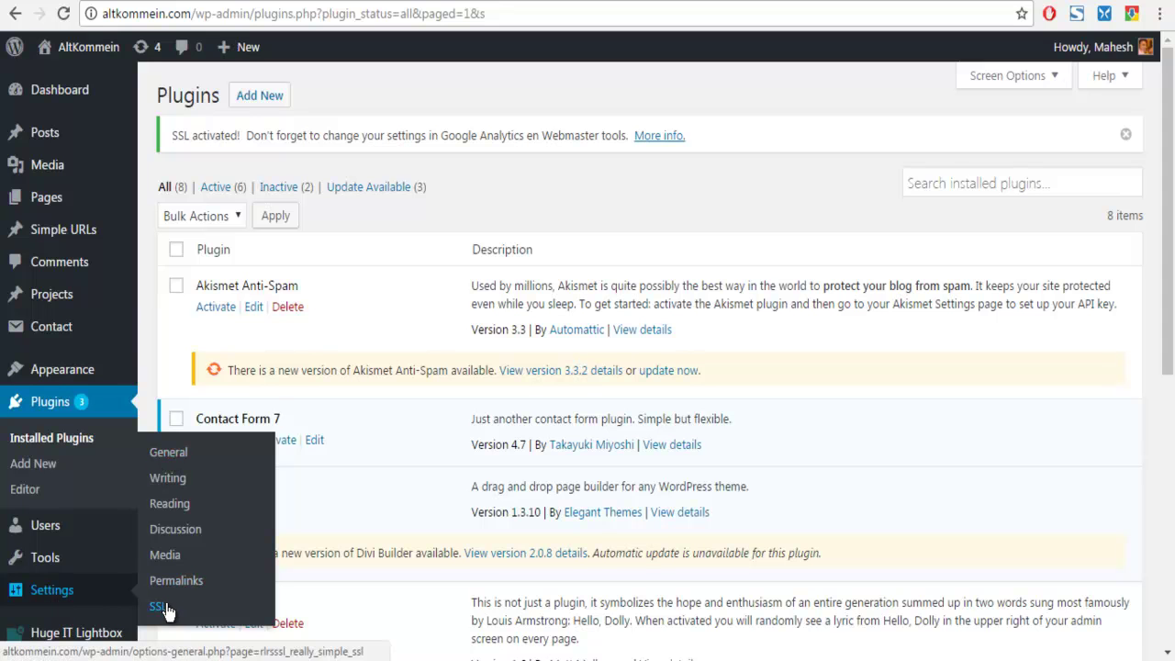
{"action": "left_click", "coordinate": [173, 454]}
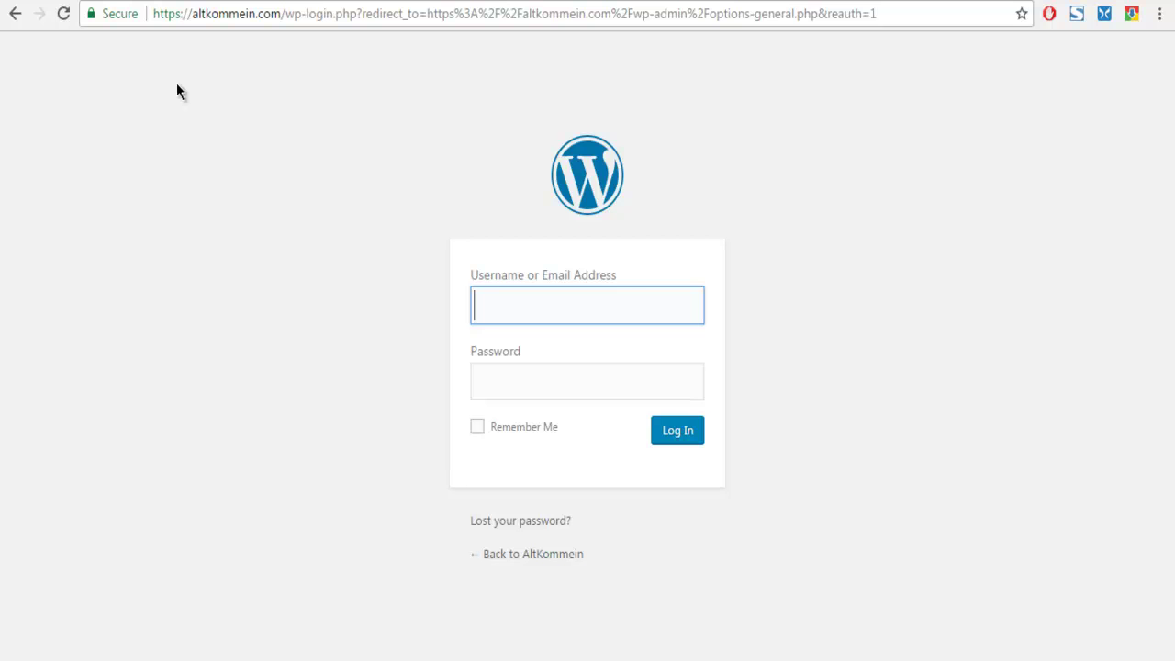
Log back into WordPress with the admin username and password
{"action": "type", "text": "mahesh"}
{"action": "key", "text": "Tab"}
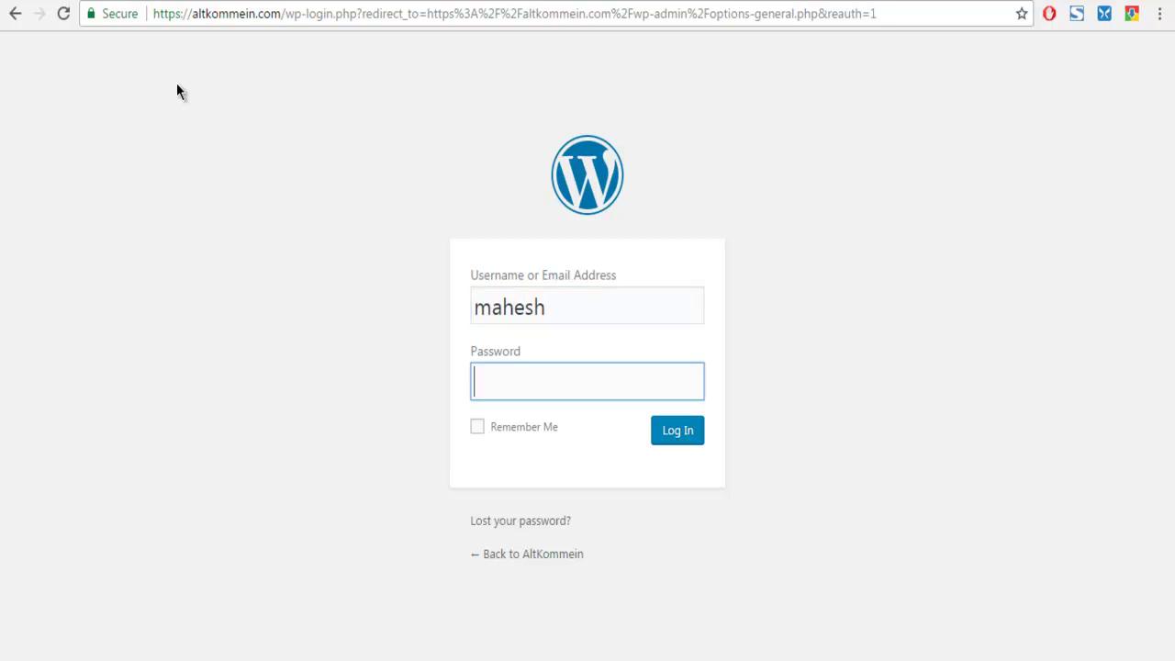
{"action": "key", "text": "Return"}
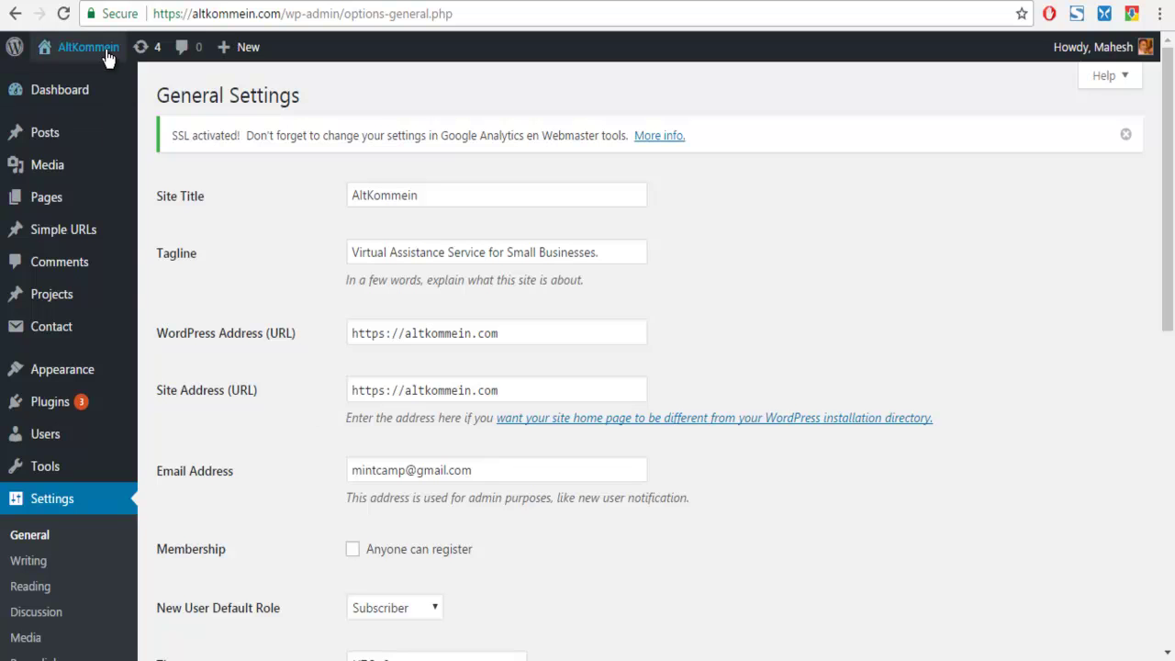
Open the live site via Visit Site in a new browser tab
{"action": "mouse_move", "coordinate": [92, 49]}
{"action": "right_click", "coordinate": [78, 88]}
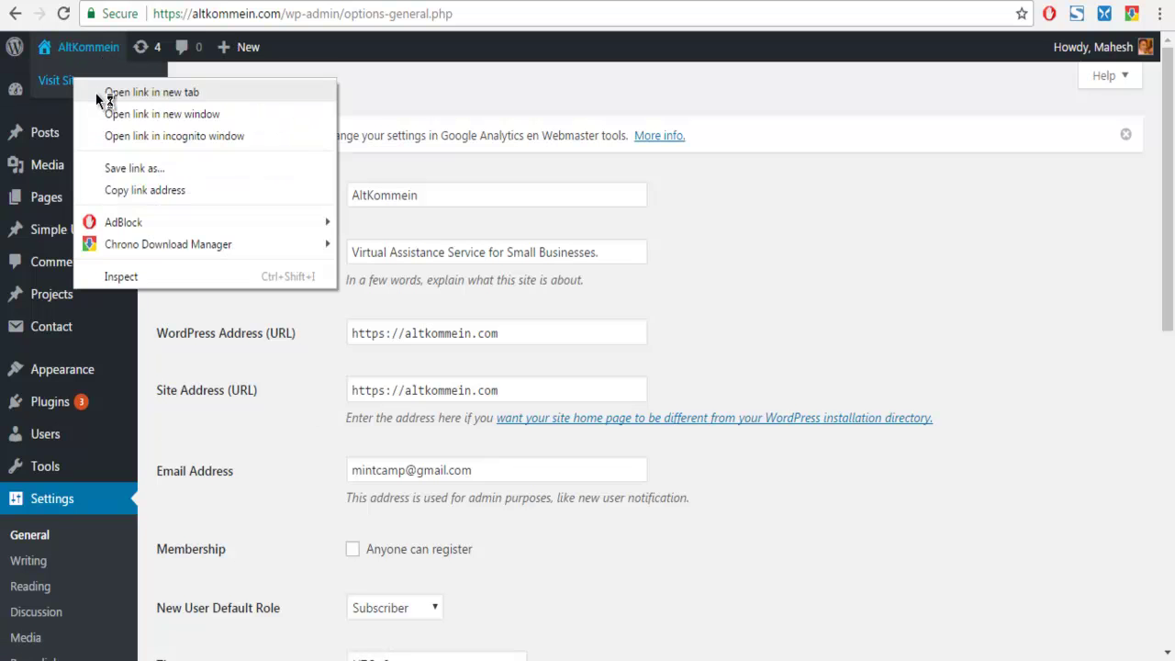
{"action": "left_click", "coordinate": [120, 90]}
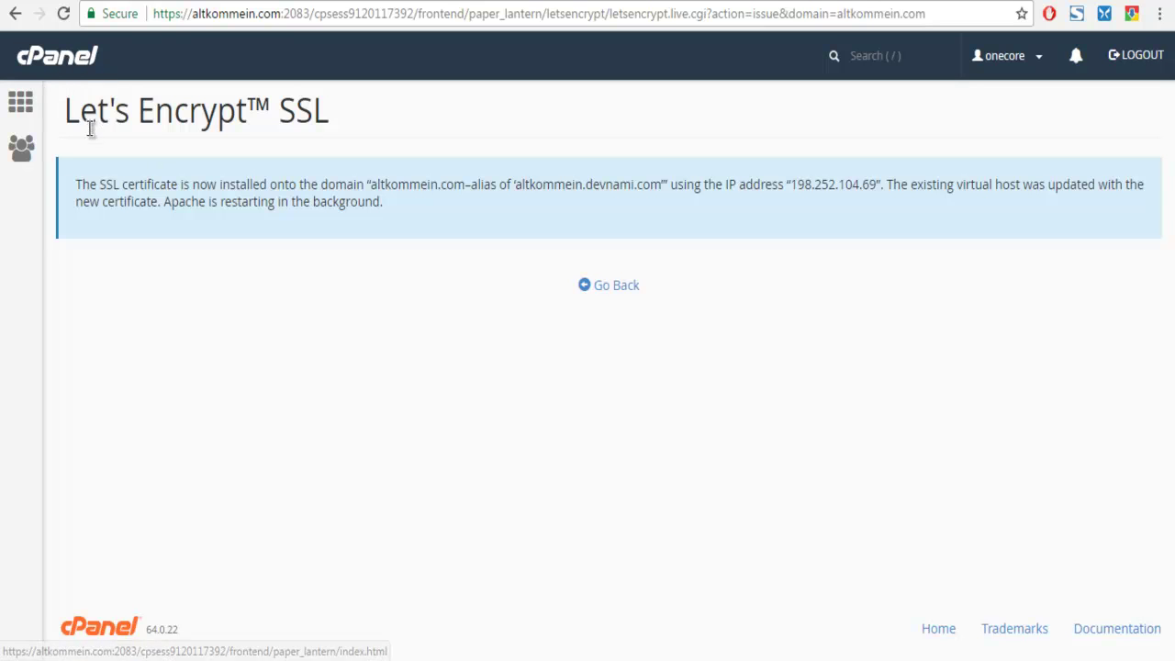
Review cPanel's Let's Encrypt™ SSL page confirming the certificate on altkommein.com
{"action": "left_click_drag", "start_coordinate": [64, 110], "coordinate": [350, 115]}
{"action": "left_click", "coordinate": [350, 115]}
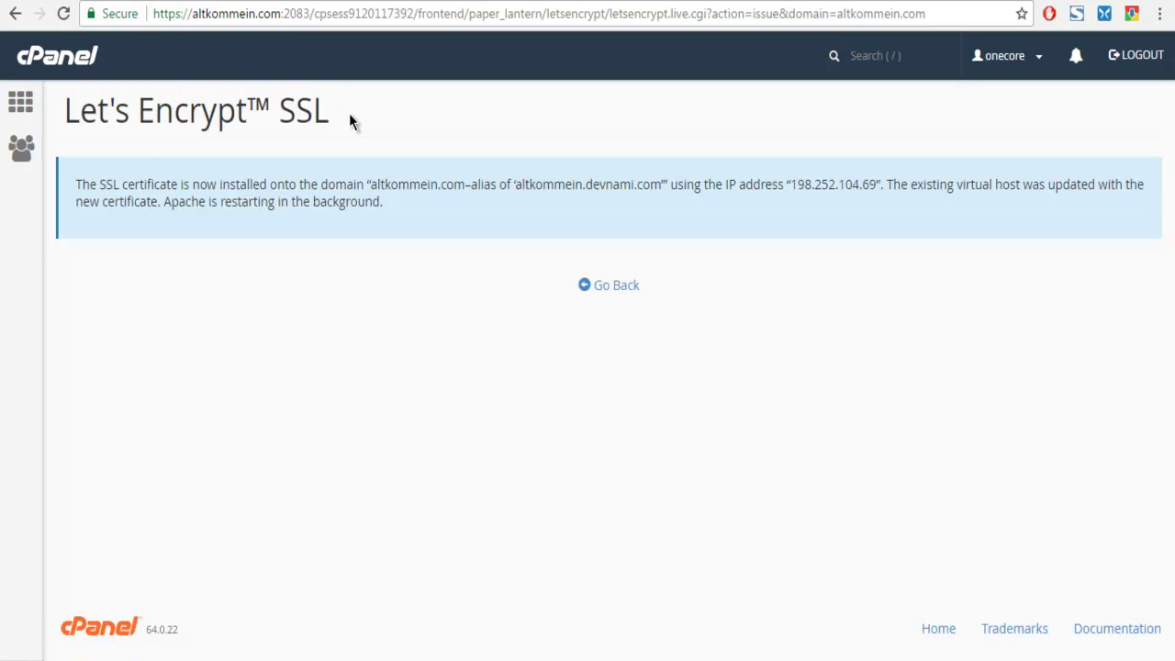